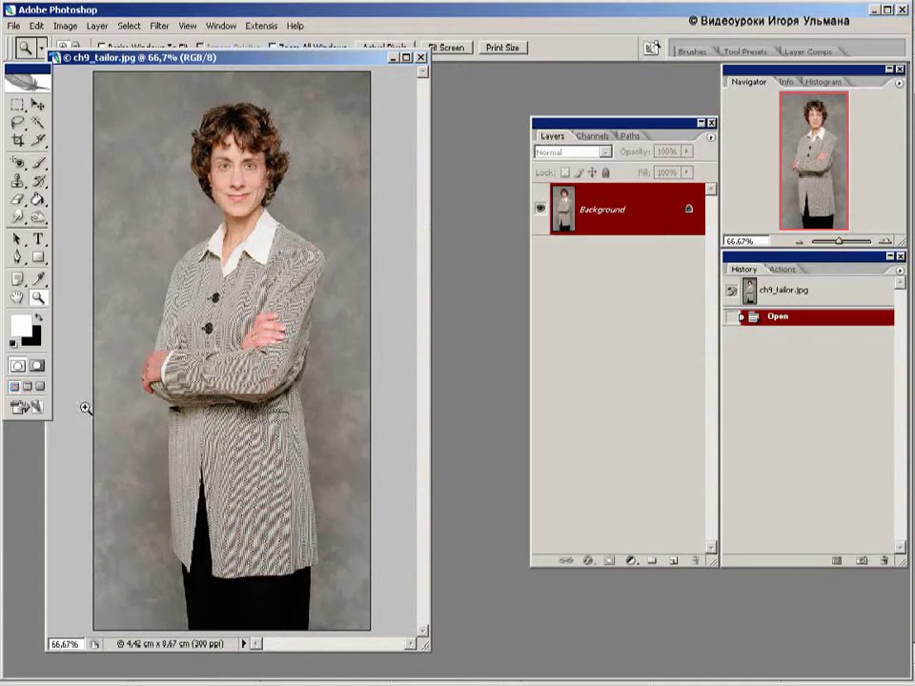
Step: Zoom in on the jacket and inspect the Red, Green and Blue channels individually, ending on the composite image's layers
left_click_drag(116, 282, 357, 634)
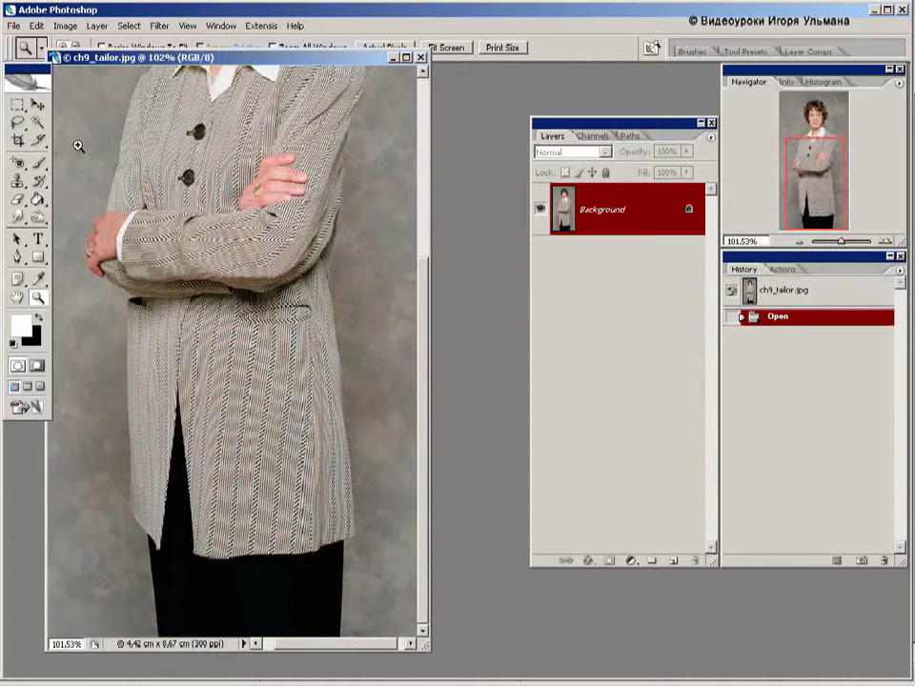
left_click(38, 105)
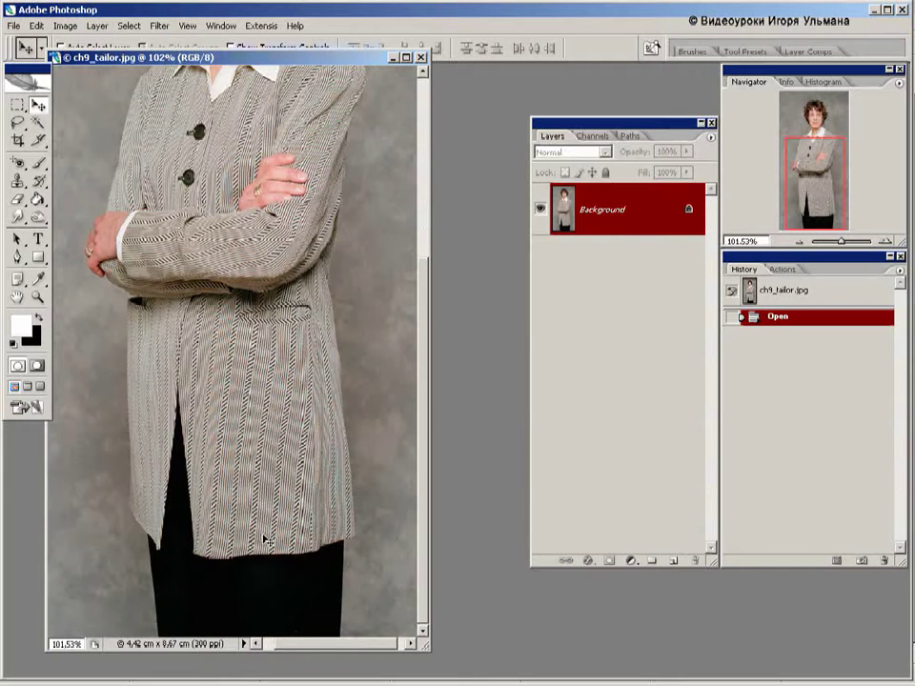
left_click(591, 135)
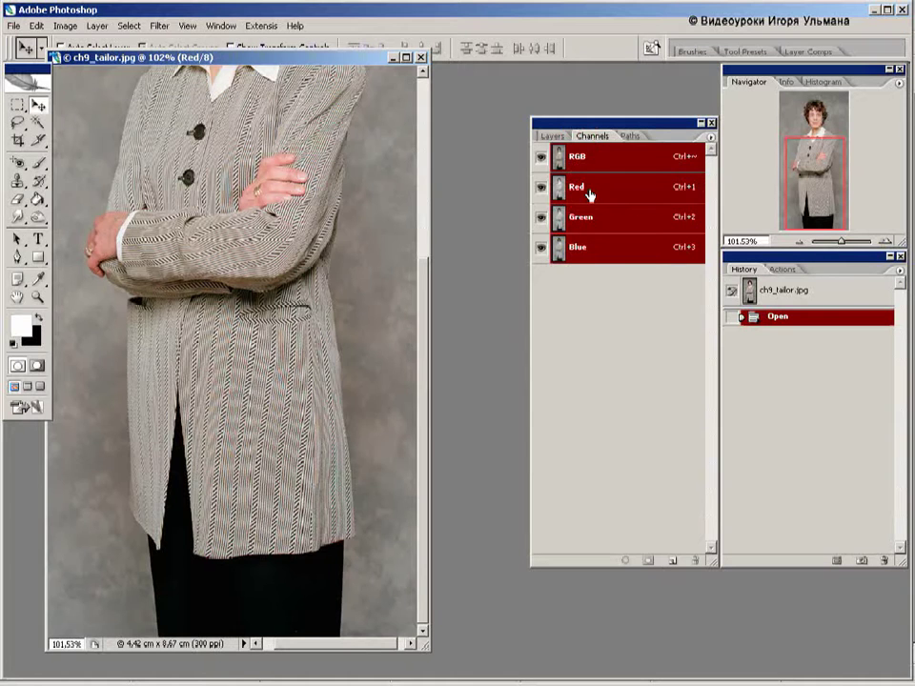
left_click(587, 188)
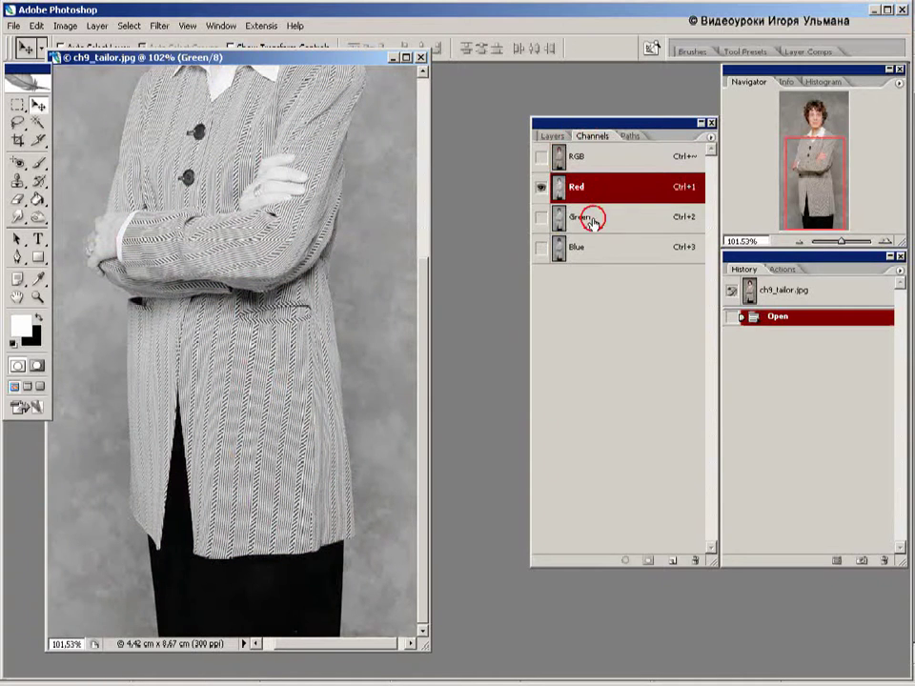
left_click(591, 221)
left_click(591, 247)
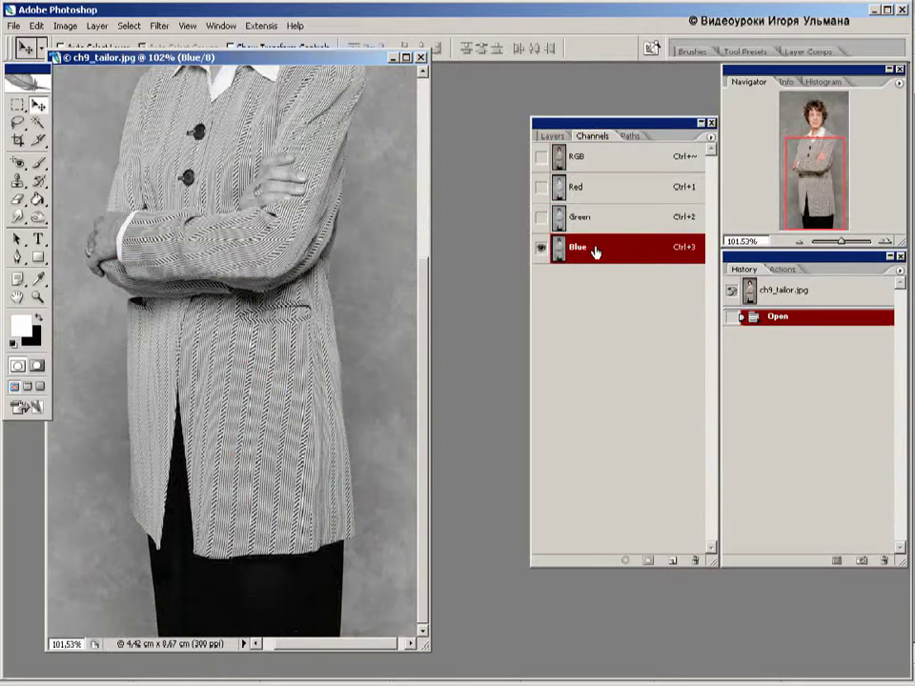
left_click(579, 157)
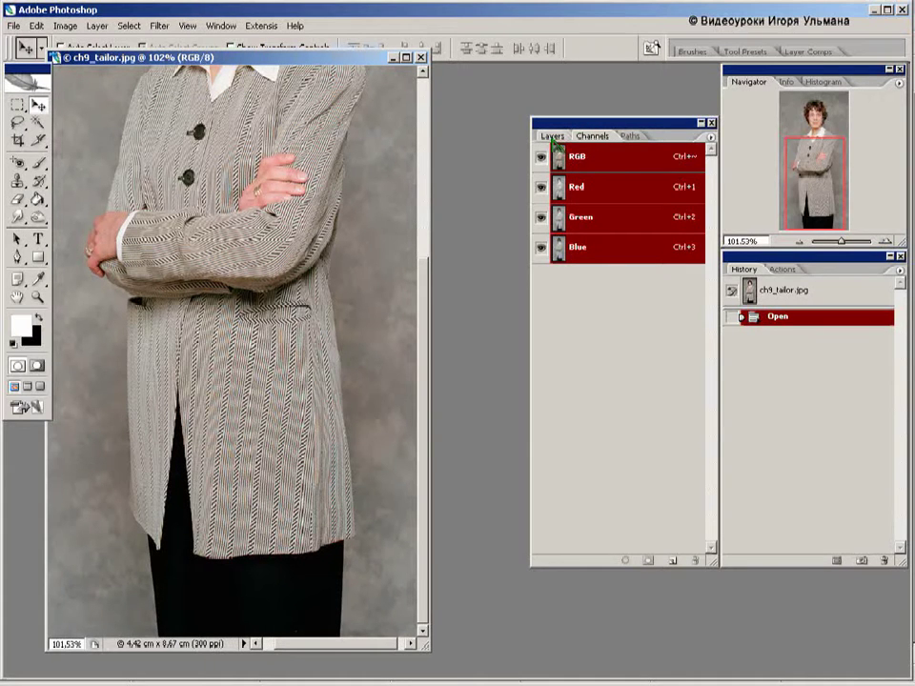
left_click(550, 135)
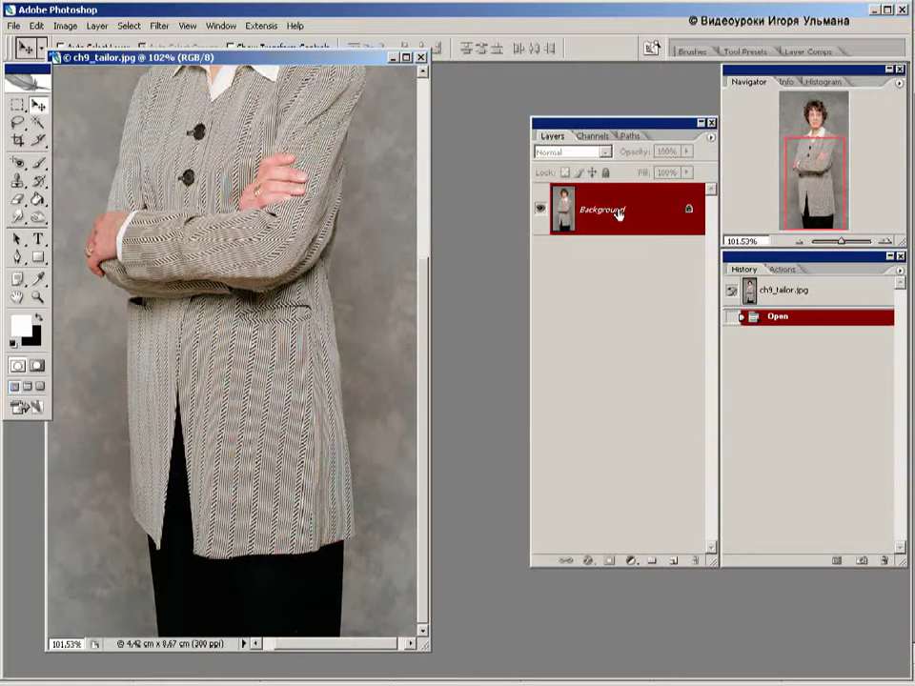
Step: Duplicate the Background layer
left_click_drag(618, 212, 671, 562)
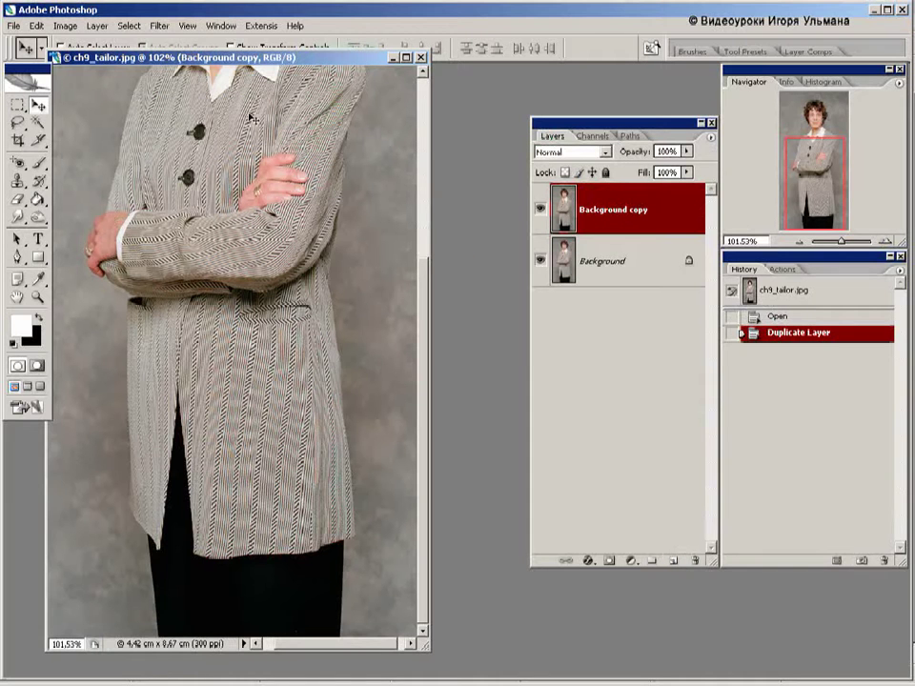
Step: Try a Gaussian Blur with a 6.5-pixel radius on the layer copy to test hiding the jacket's pattern
left_click(158, 26)
mouse_move(212, 154)
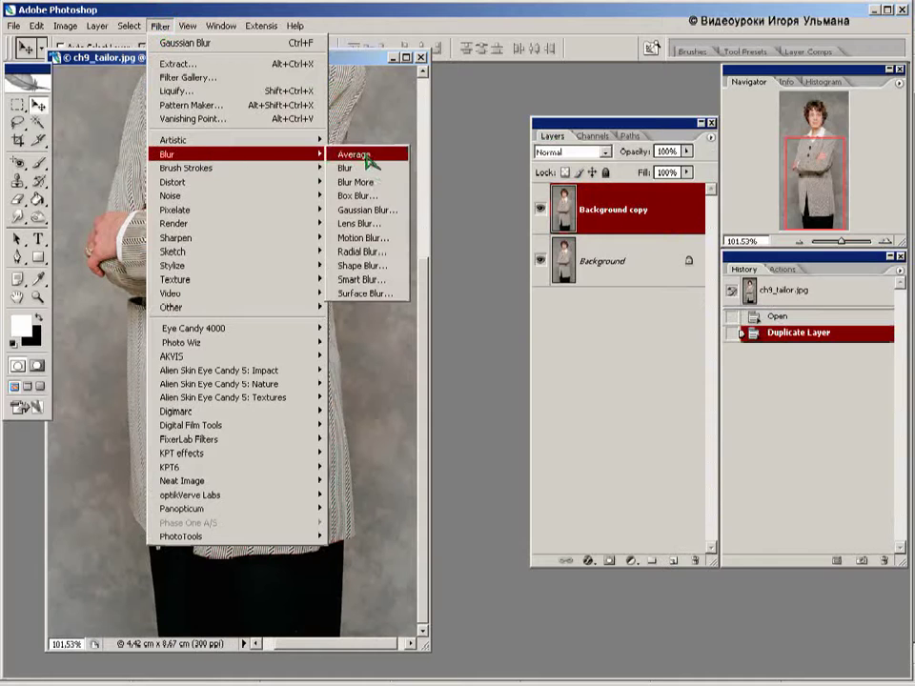
left_click(366, 210)
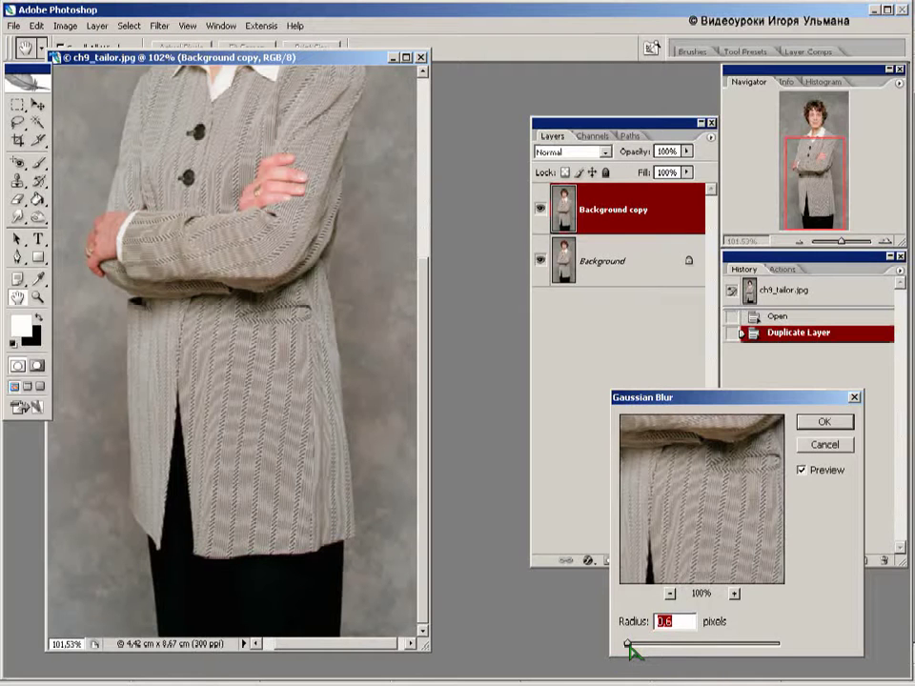
left_click_drag(629, 646, 672, 643)
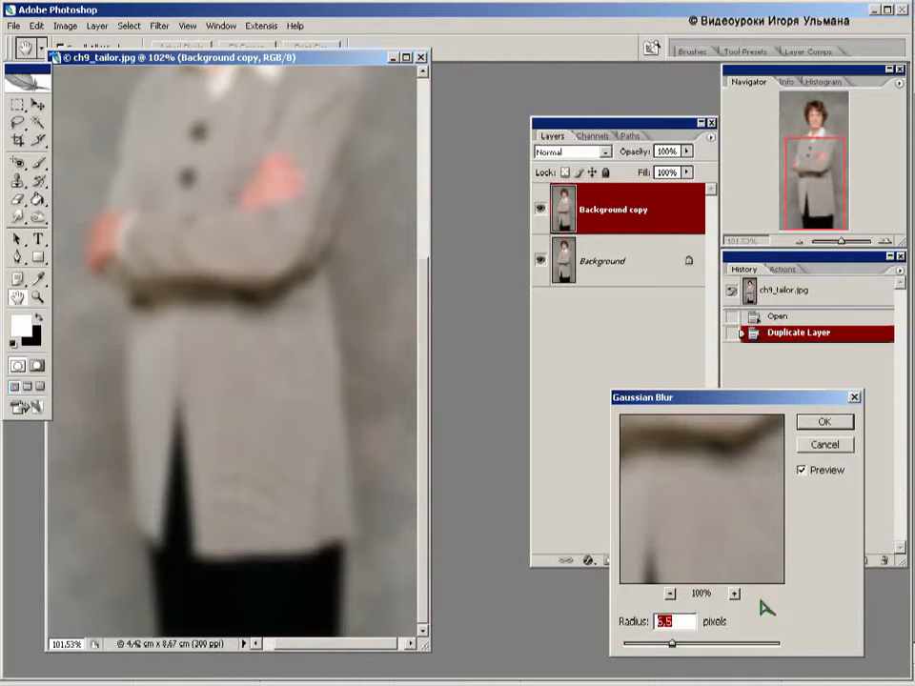
left_click(825, 445)
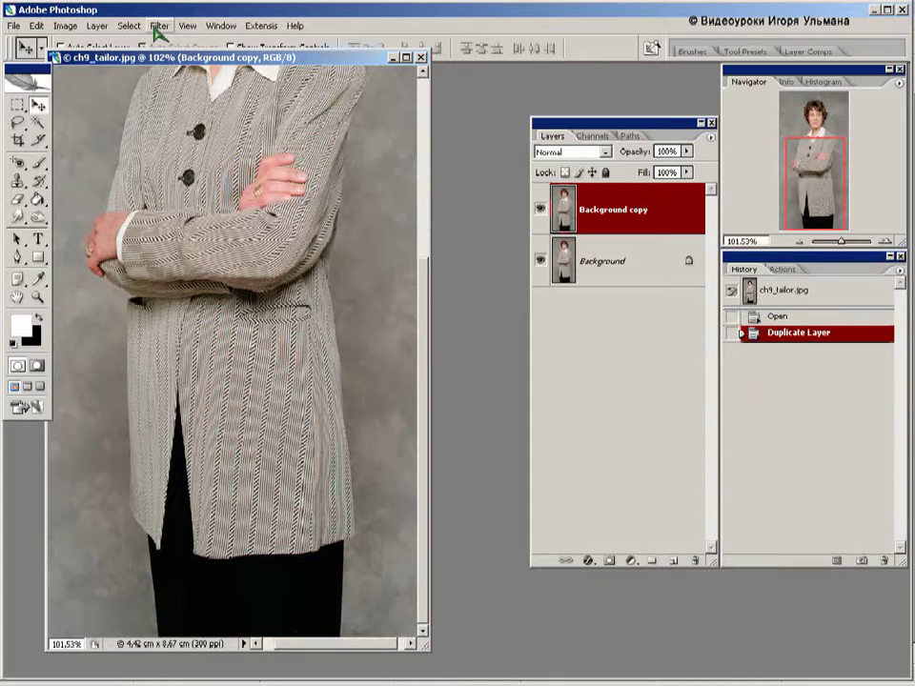
Step: Apply a High Pass filter with a 6.5-pixel radius to the layer copy and invert its colours
left_click(158, 27)
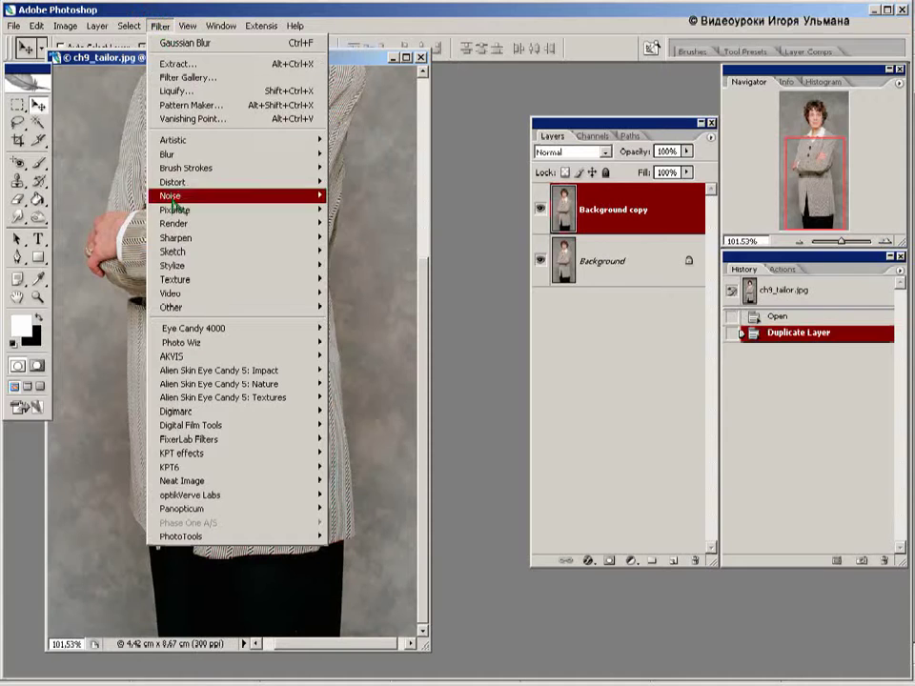
mouse_move(255, 311)
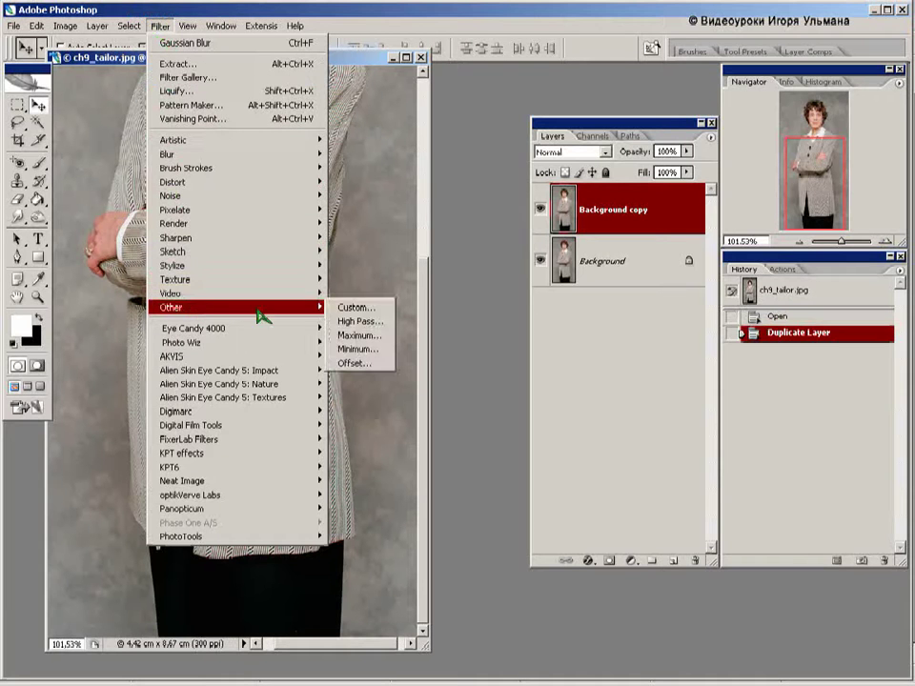
left_click(360, 321)
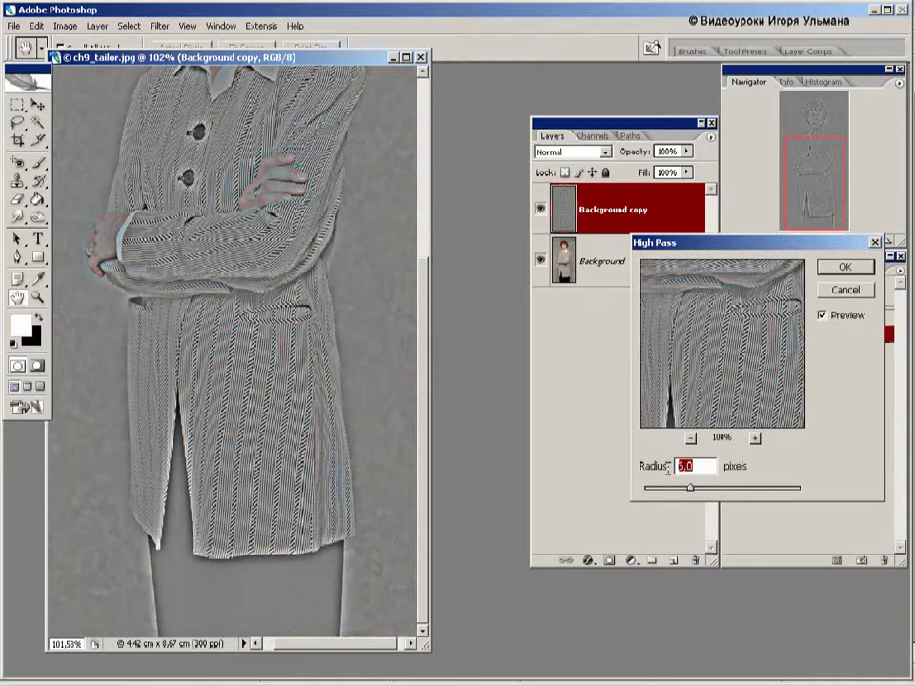
type("6,5")
left_click(843, 271)
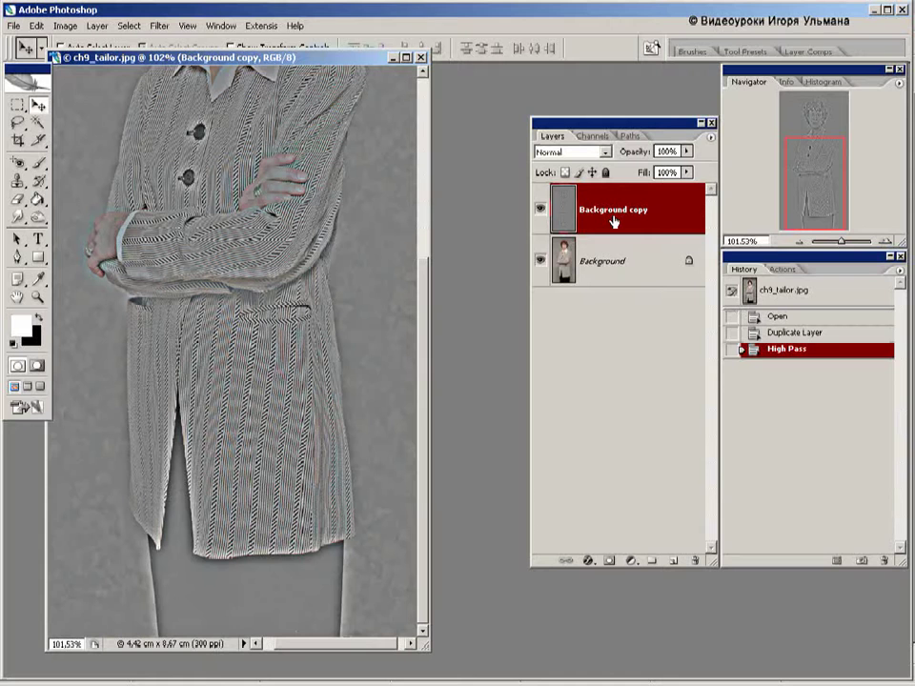
key("ctrl+i")
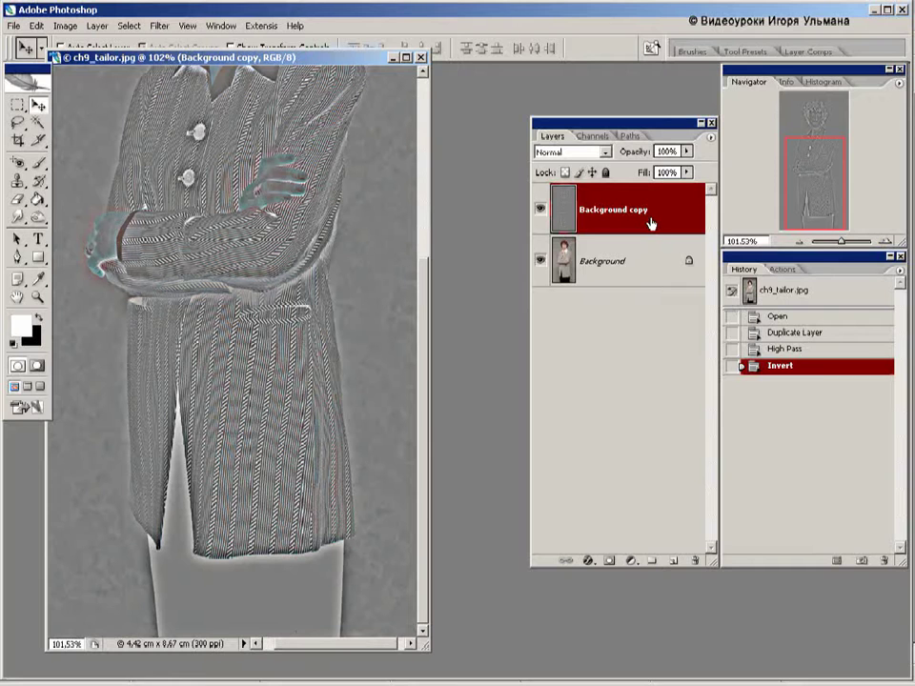
Step: Set the layer copy's blend mode to Linear Light and its opacity to 50%
left_click(606, 153)
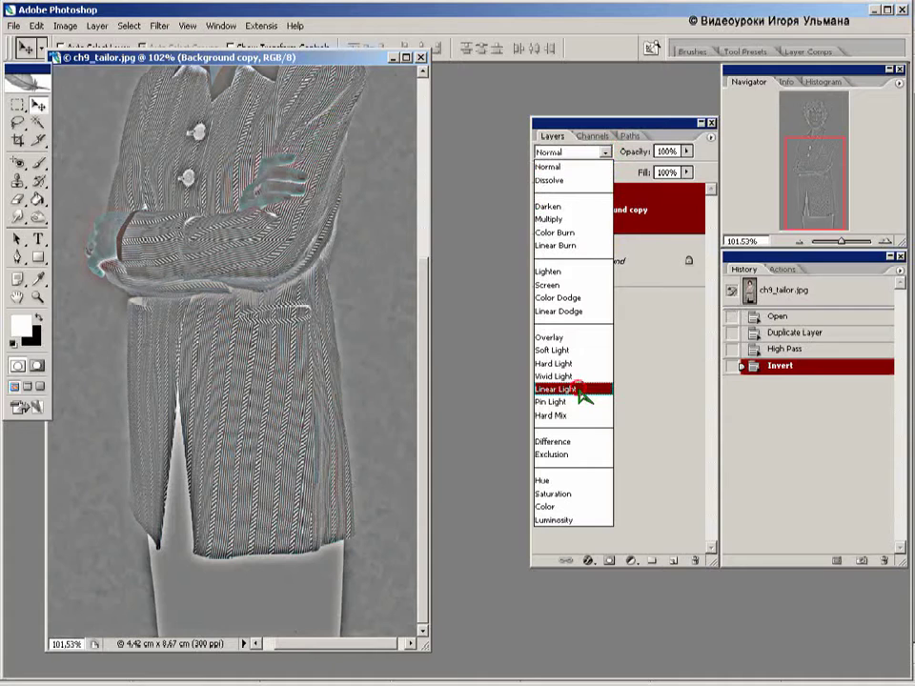
left_click(584, 390)
mouse_move(429, 323)
left_mouse_down()
mouse_move(429, 207)
mouse_move(427, 338)
left_mouse_up()
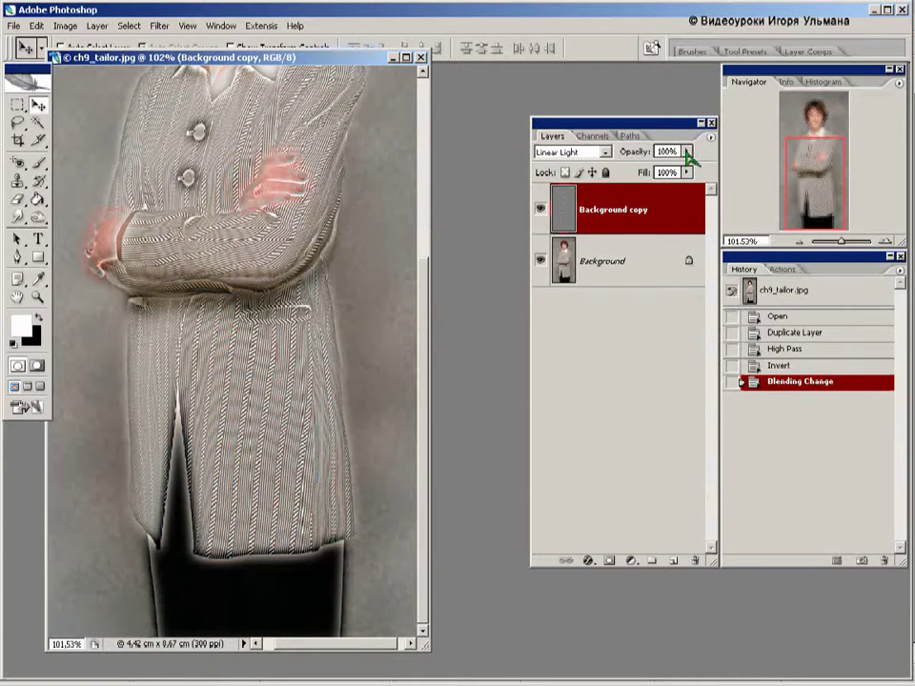
left_click(689, 157)
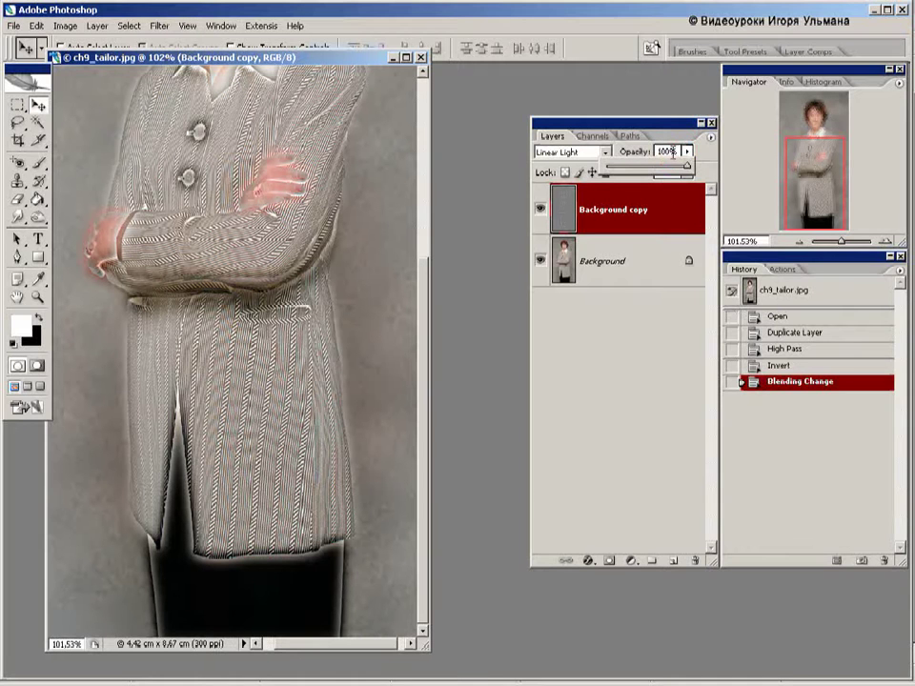
left_click_drag(686, 169, 649, 170)
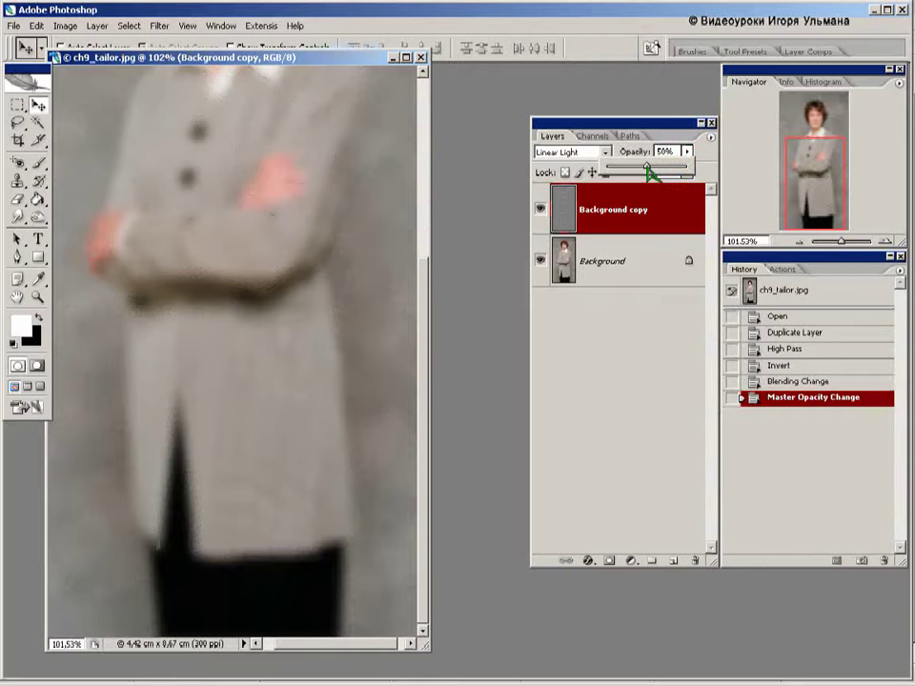
left_click_drag(646, 166, 647, 197)
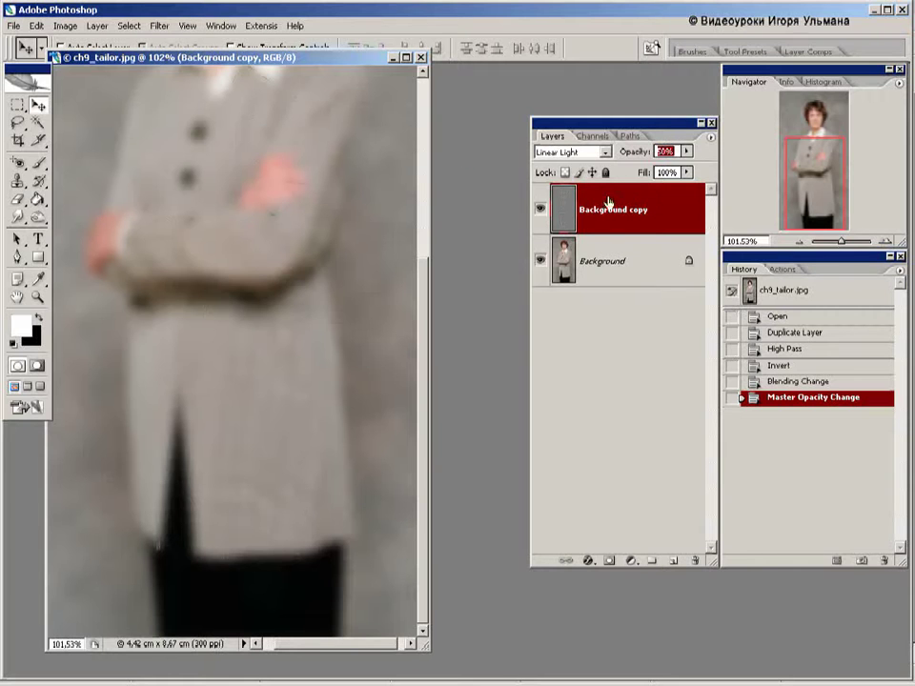
Step: Apply a Gaussian Blur with a 1.8-pixel radius to the layer copy
left_click(158, 26)
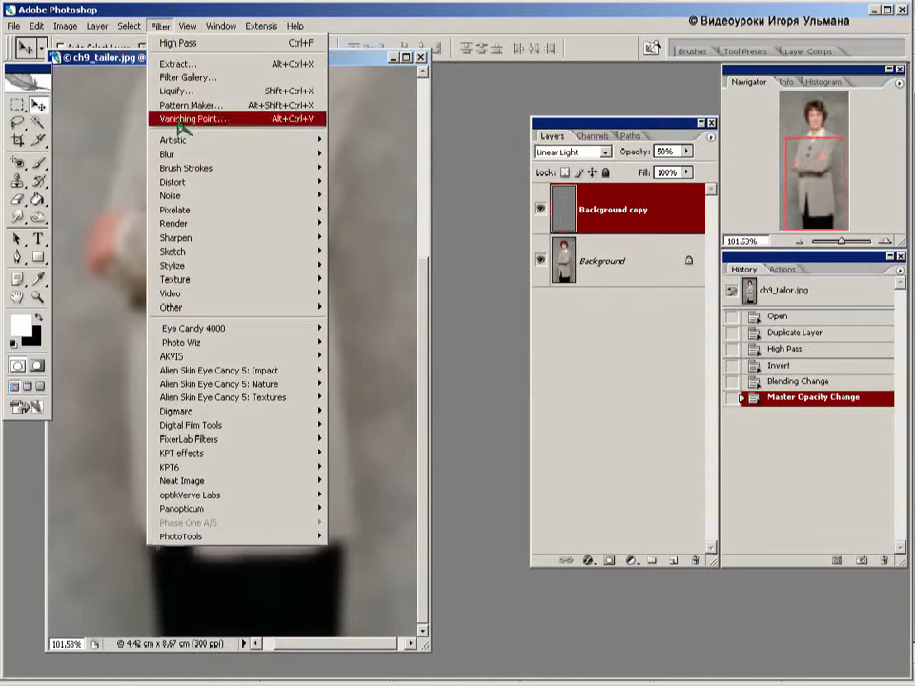
mouse_move(240, 155)
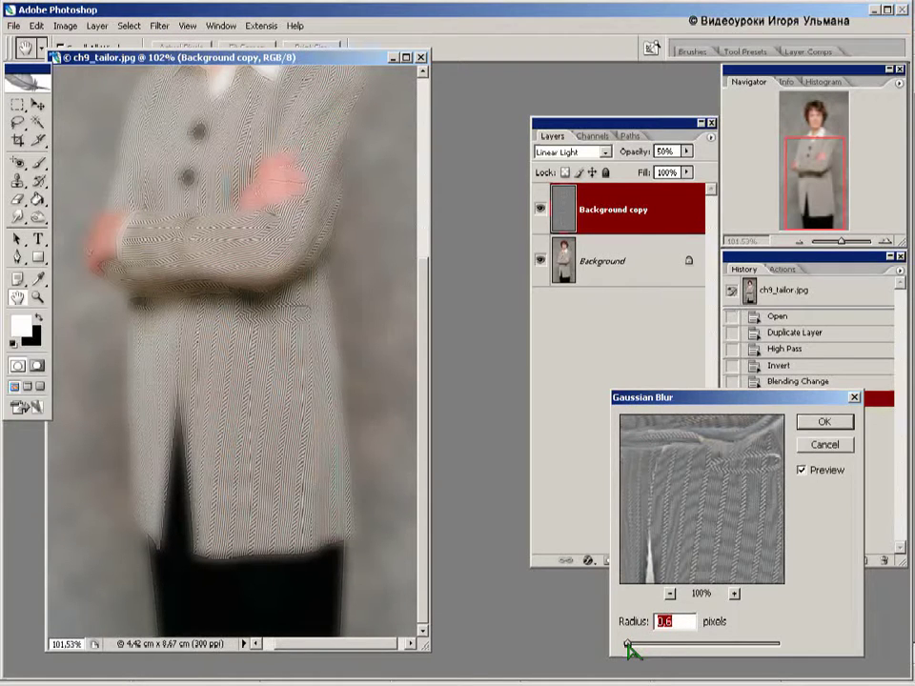
left_click_drag(627, 646, 635, 647)
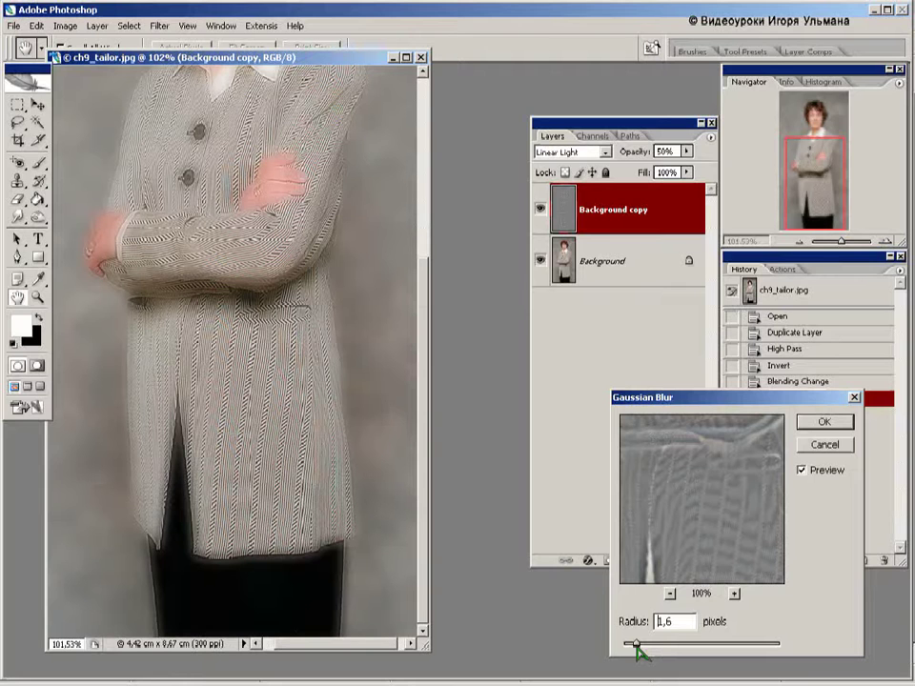
mouse_move(635, 647)
left_mouse_down()
mouse_move(667, 646)
mouse_move(638, 648)
left_mouse_up()
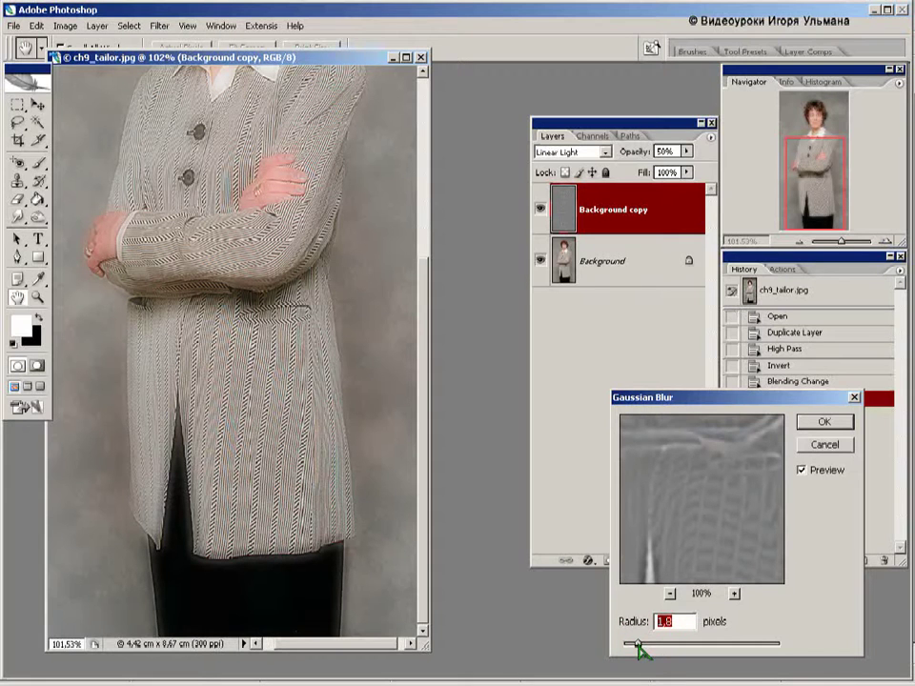
left_click(821, 420)
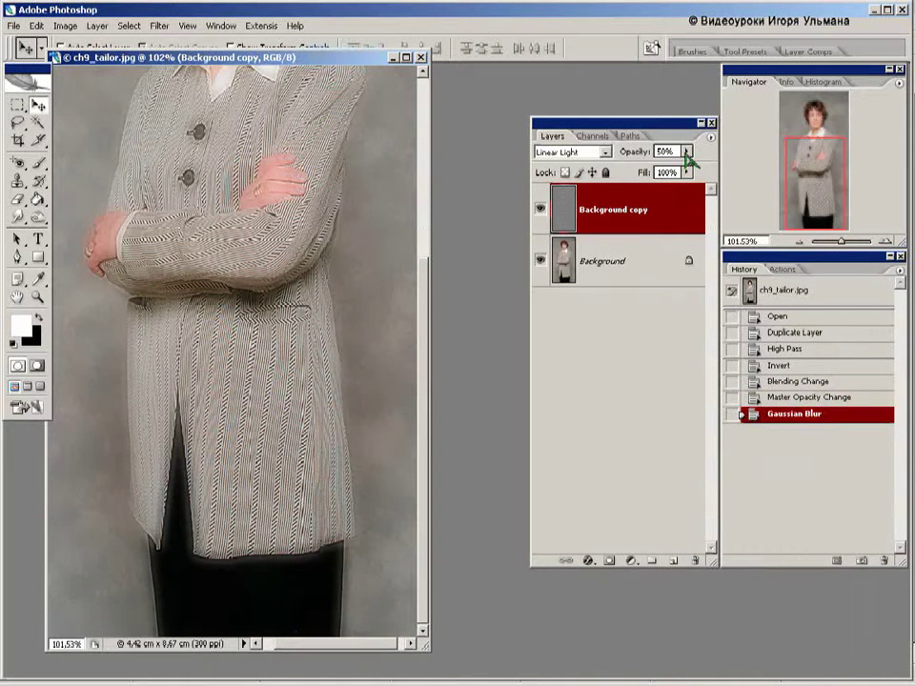
Step: Try adjusting the layer copy's opacity slightly and settle on 50%
left_click(686, 153)
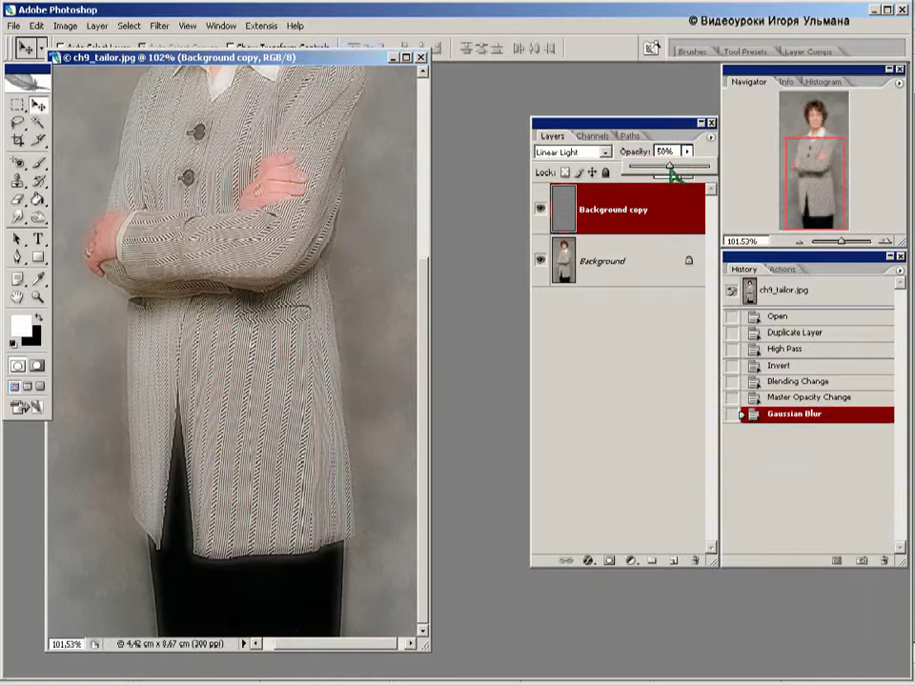
left_click(670, 170)
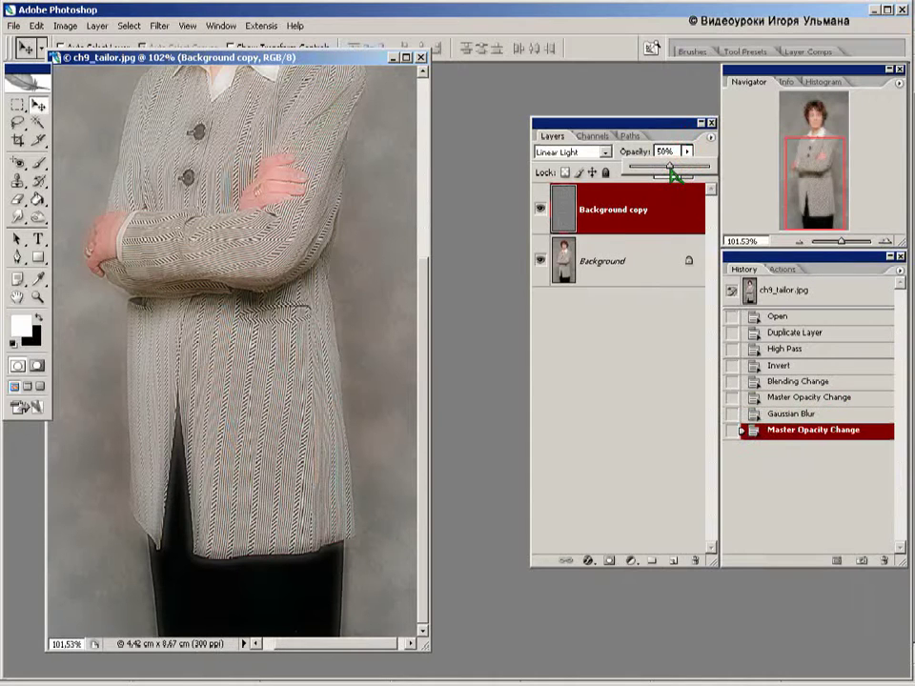
mouse_move(673, 174)
left_mouse_down()
mouse_move(692, 169)
mouse_move(670, 167)
left_mouse_up()
left_click_drag(671, 170, 670, 170)
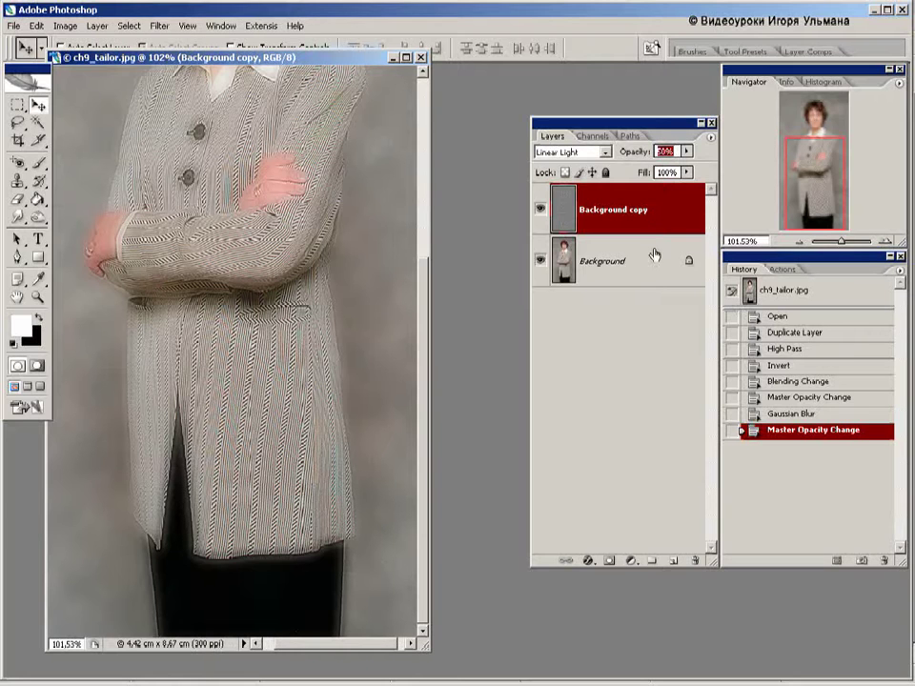
Step: Add a black hide-all mask to the layer copy and paint white on it over the jacket's lower part and chest
left_click(608, 562, "alt")
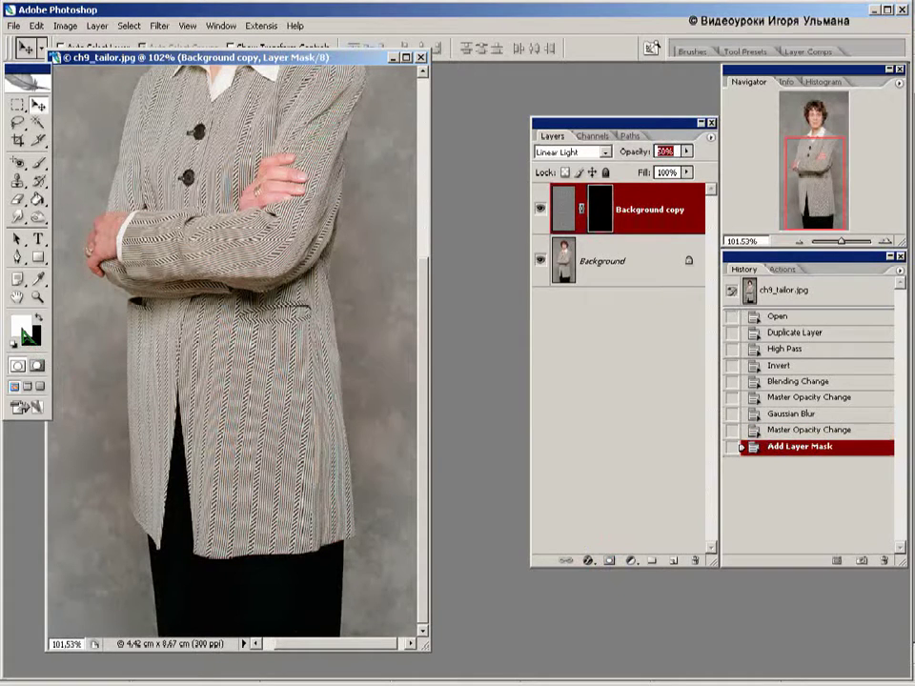
left_click(38, 162)
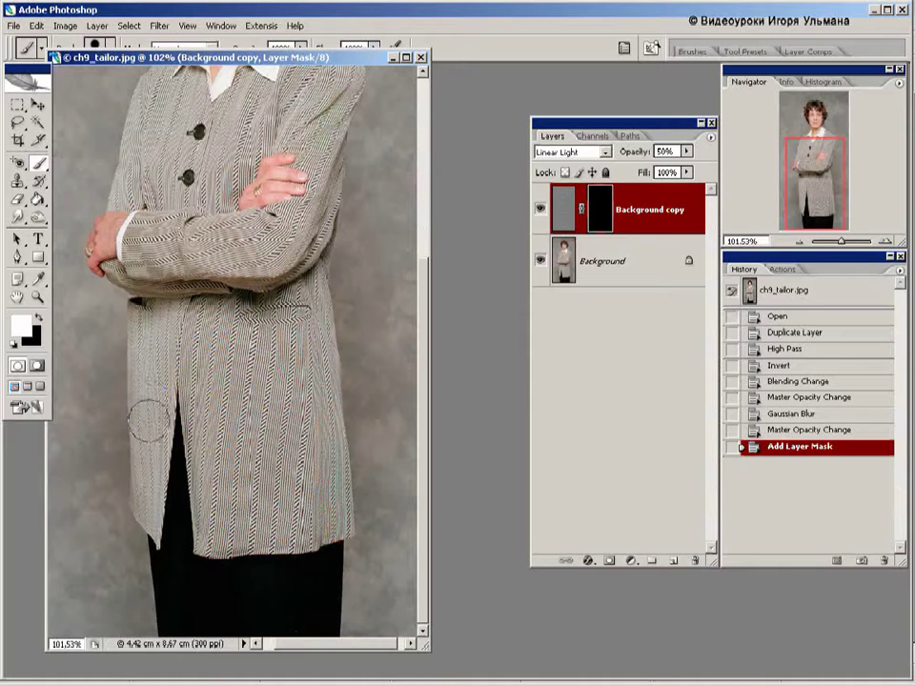
left_click_drag(147, 419, 157, 405)
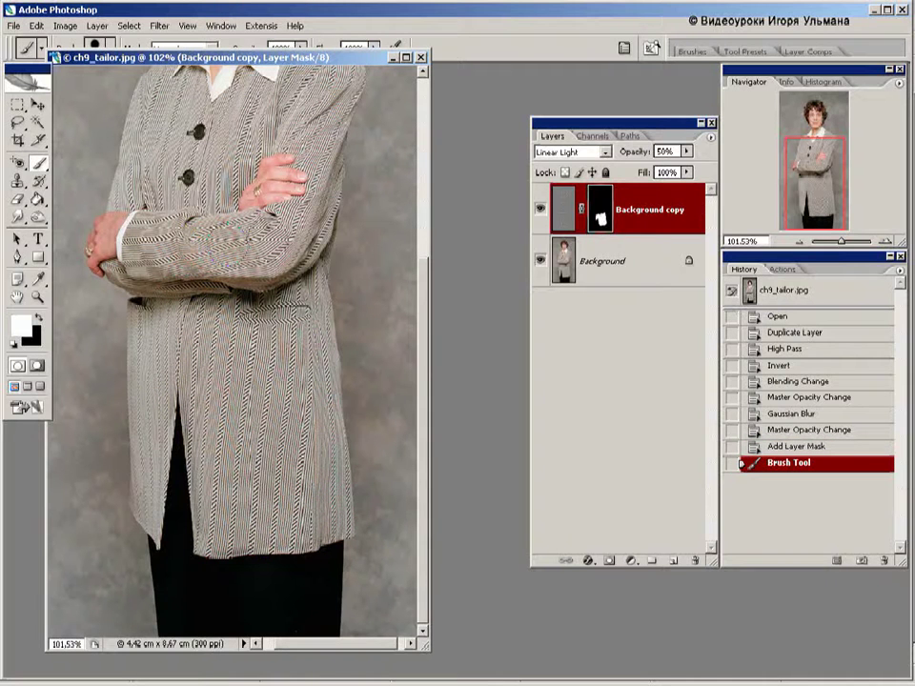
left_click_drag(120, 196, 154, 173)
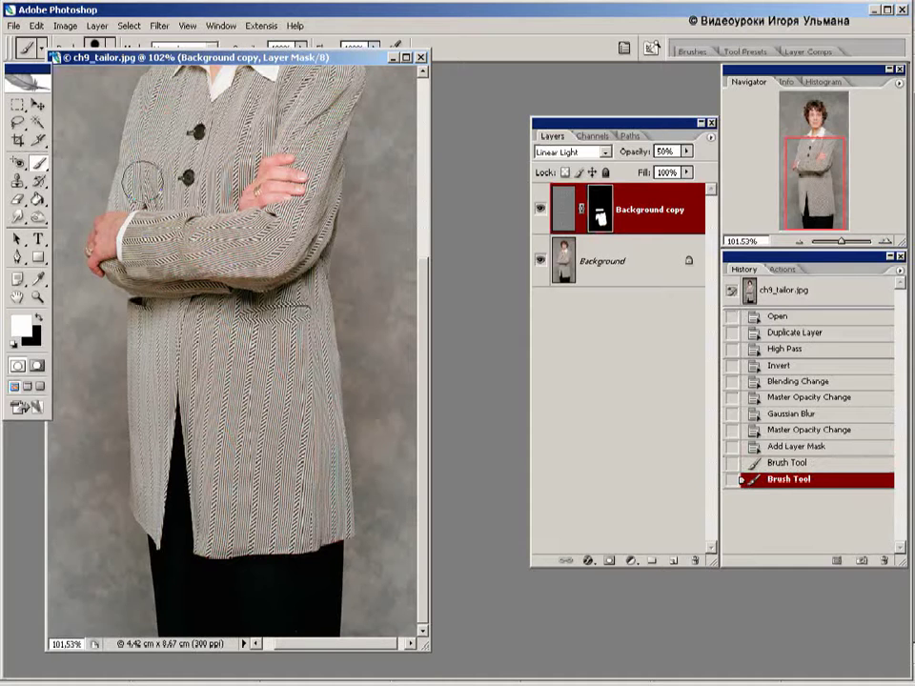
mouse_move(125, 121)
left_mouse_down()
mouse_move(269, 121)
mouse_move(177, 94)
left_mouse_up()
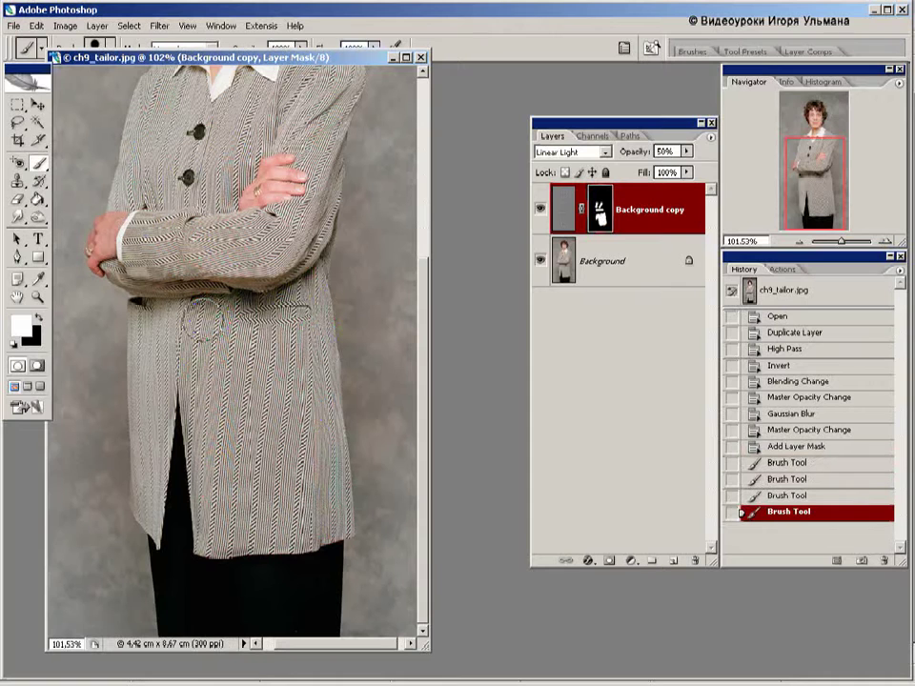
left_click_drag(168, 316, 169, 324)
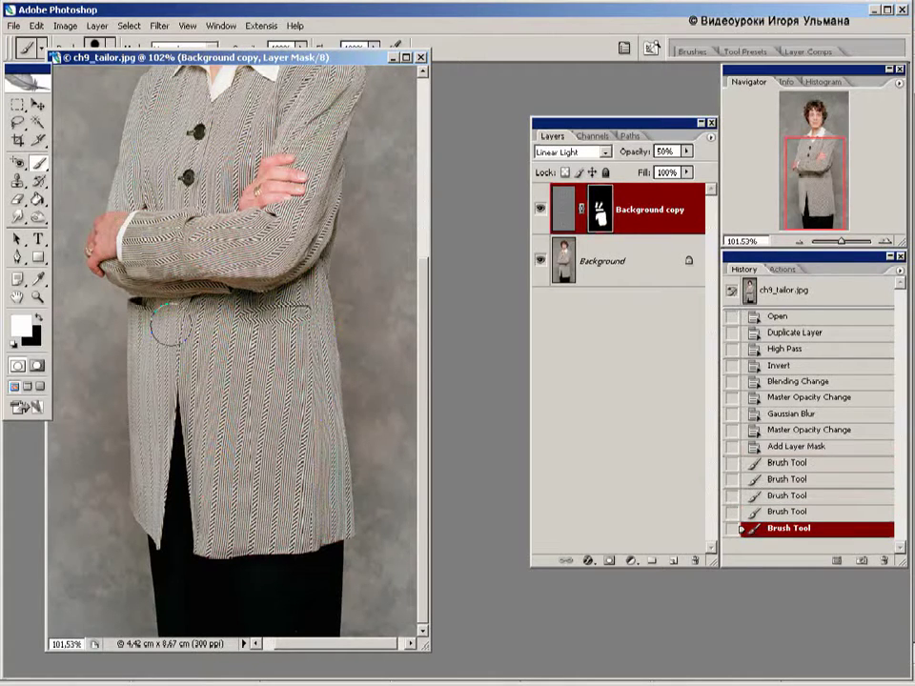
left_click(38, 104)
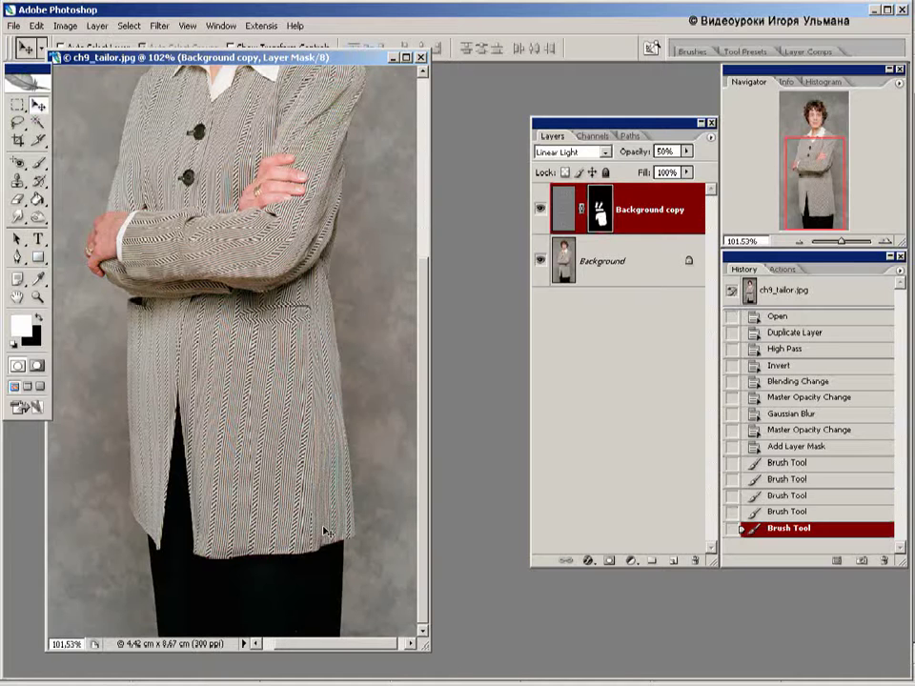
Step: Toggle the layer copy's visibility off and on to compare the jacket before and after
left_click(539, 212)
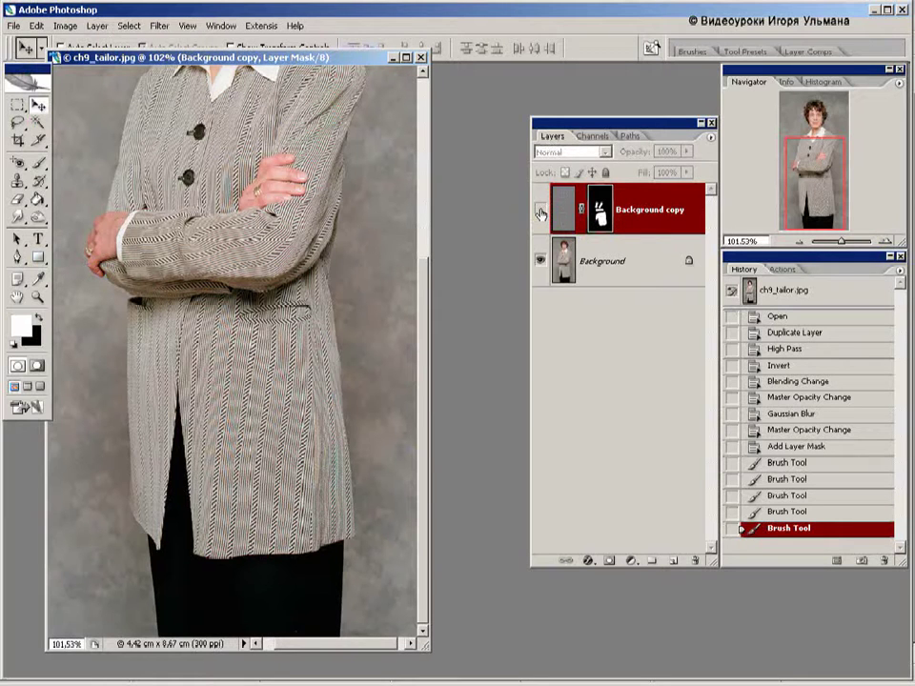
left_click(540, 212)
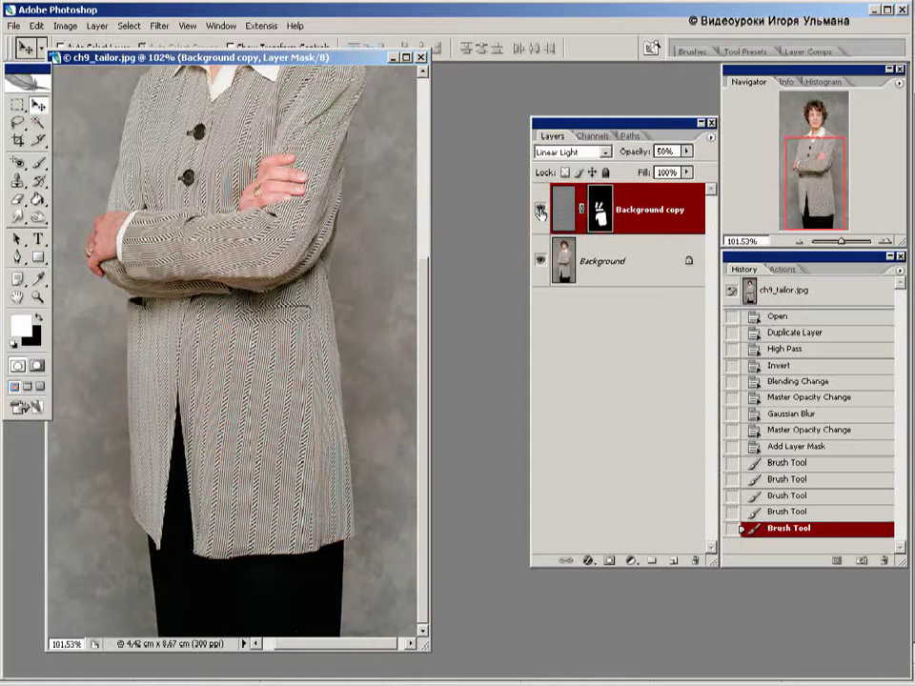